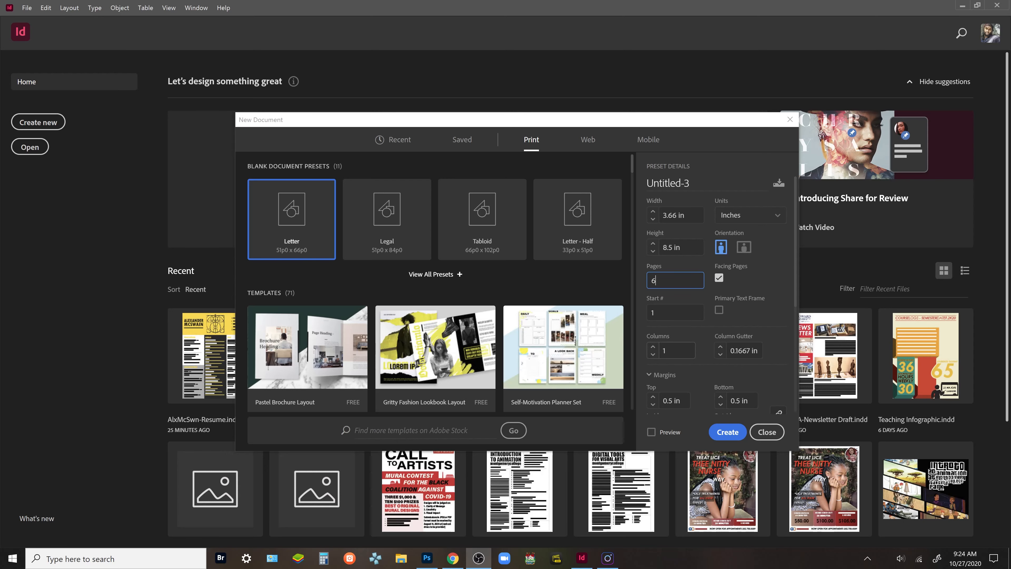
- Set margins of about 0.25 in and create the 6-page document at 3.66 in wide by 8.5 in high
{"action": "scroll", "coordinate": [715, 298], "scroll_direction": "down", "scroll_amount": 1}
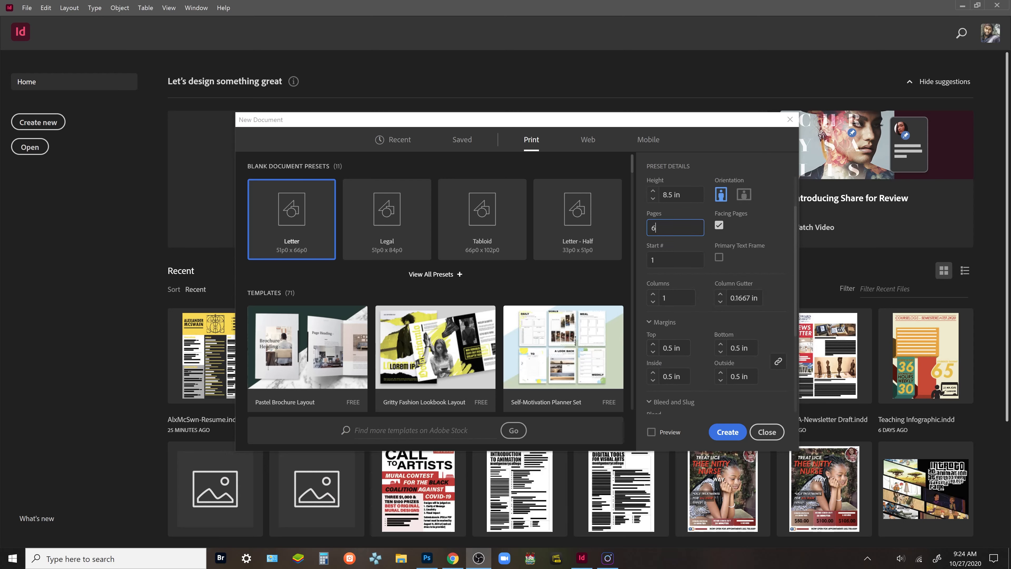
{"action": "left_click", "coordinate": [673, 348]}
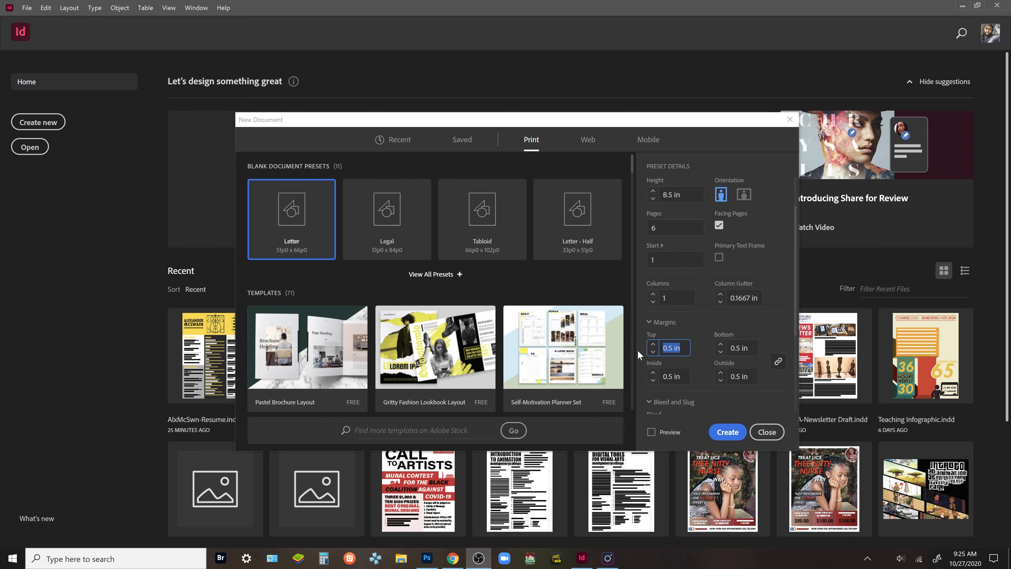
{"action": "left_click", "coordinate": [727, 432]}
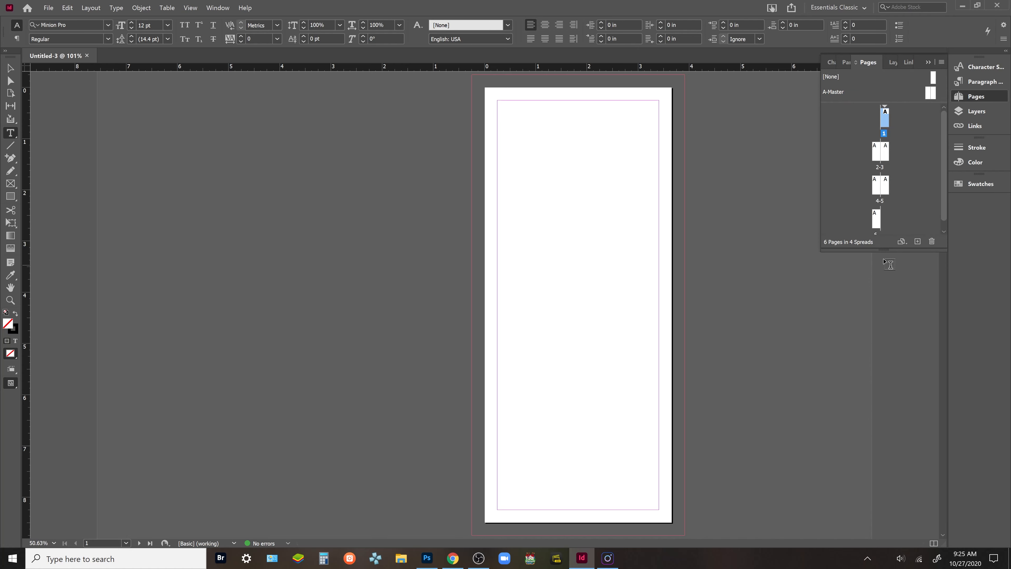
- Disable document page shuffling and selected spread shuffling for all six pages
{"action": "left_click_drag", "start_coordinate": [887, 249], "coordinate": [881, 382]}
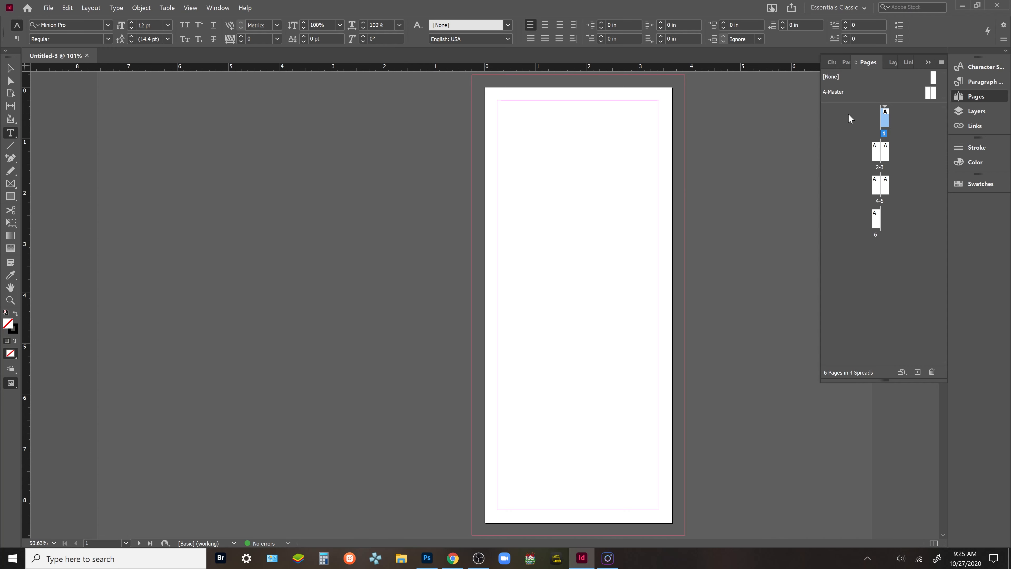
{"action": "left_click", "coordinate": [879, 222], "text": "shift"}
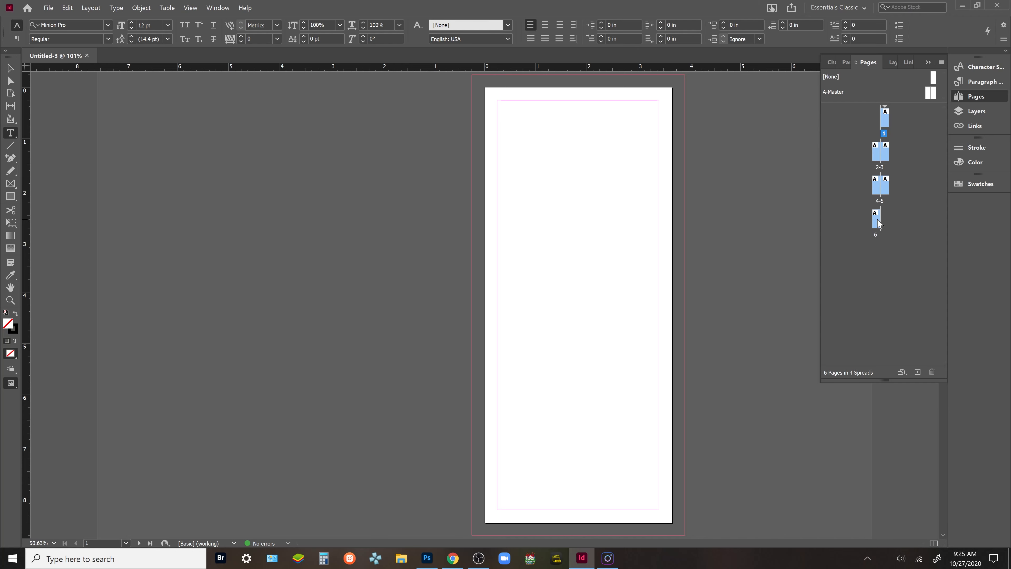
{"action": "right_click", "coordinate": [878, 222]}
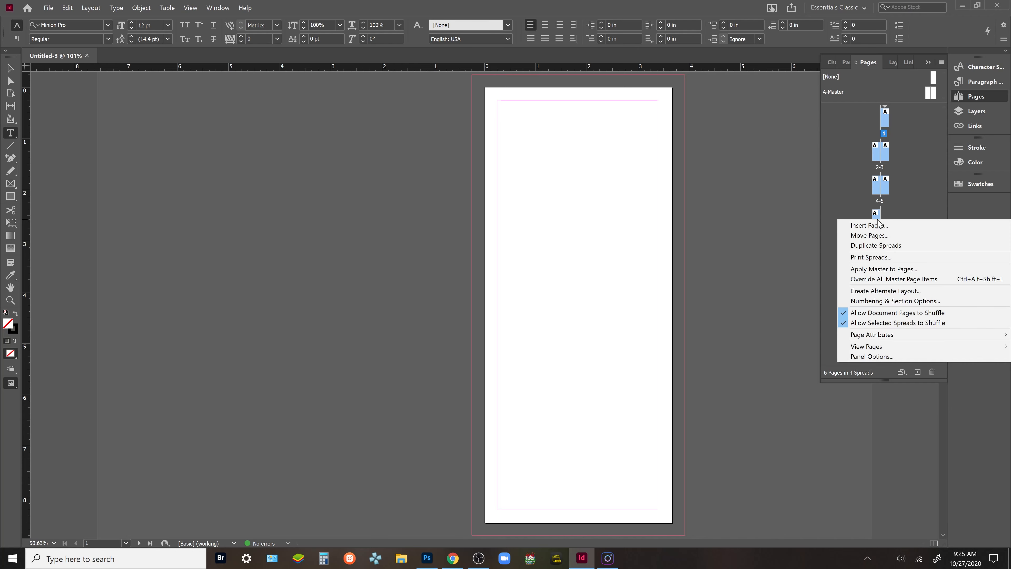
{"action": "left_click", "coordinate": [900, 315]}
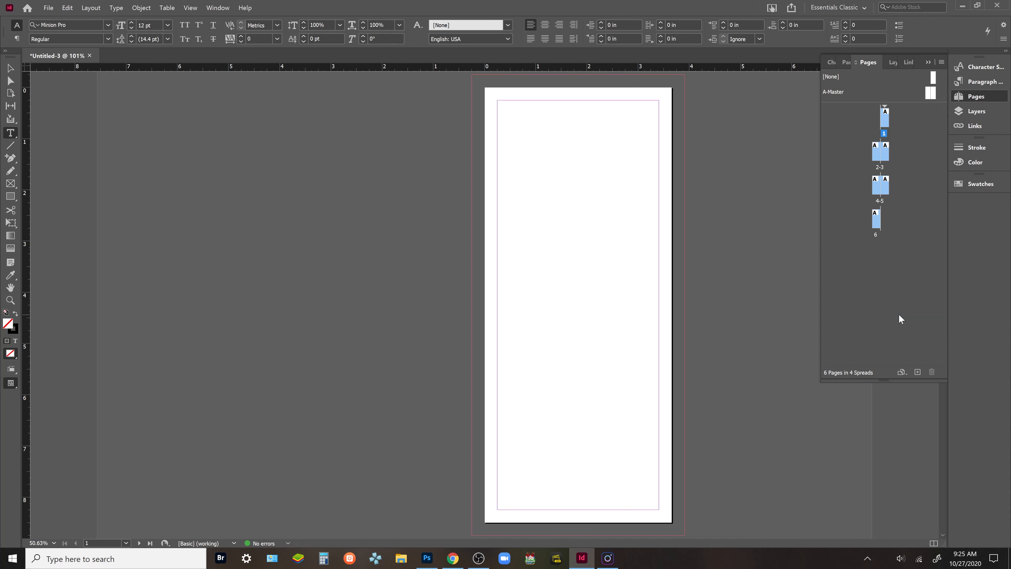
{"action": "right_click", "coordinate": [879, 222]}
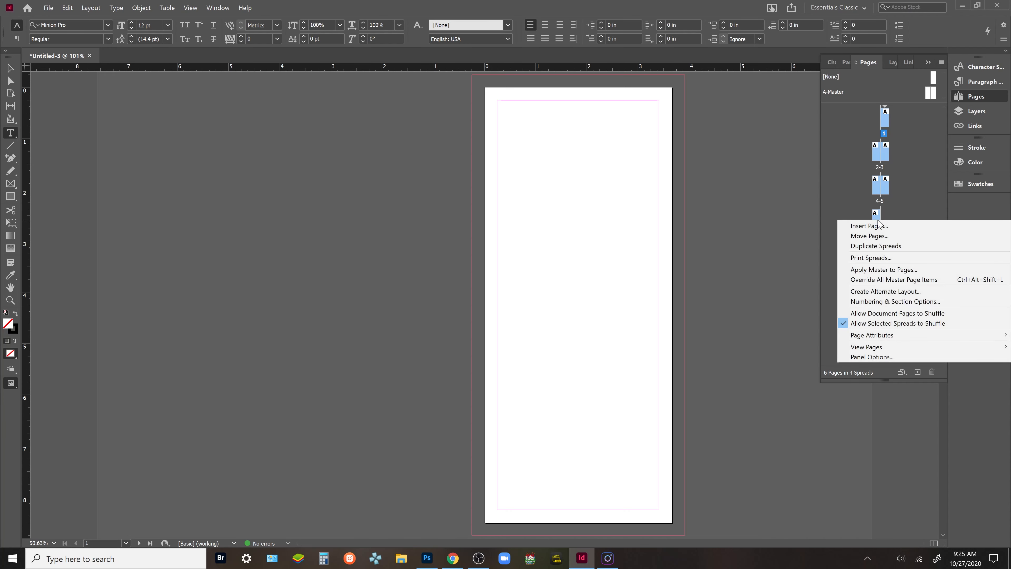
{"action": "left_click", "coordinate": [911, 326]}
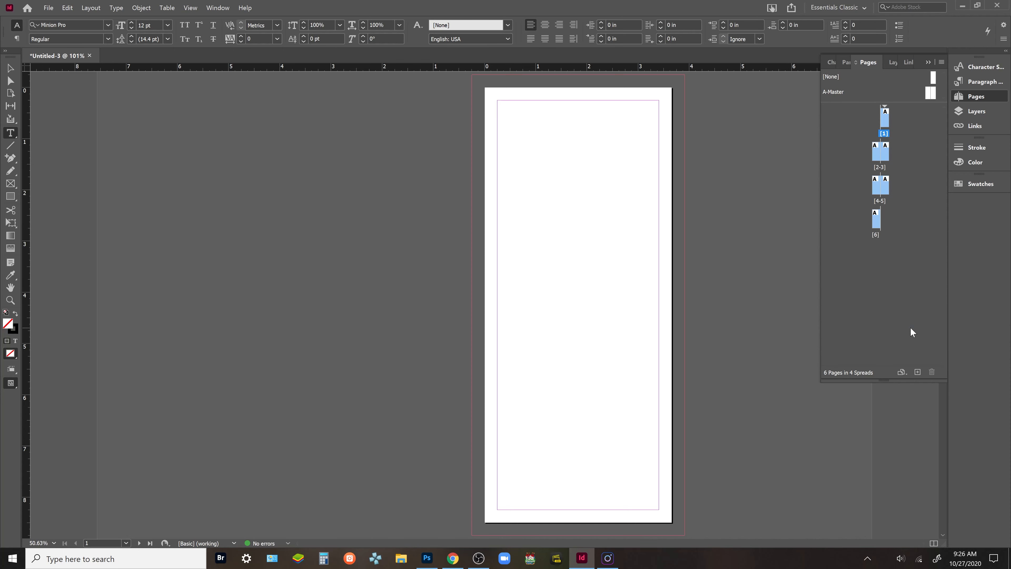
{"action": "left_click", "coordinate": [878, 244]}
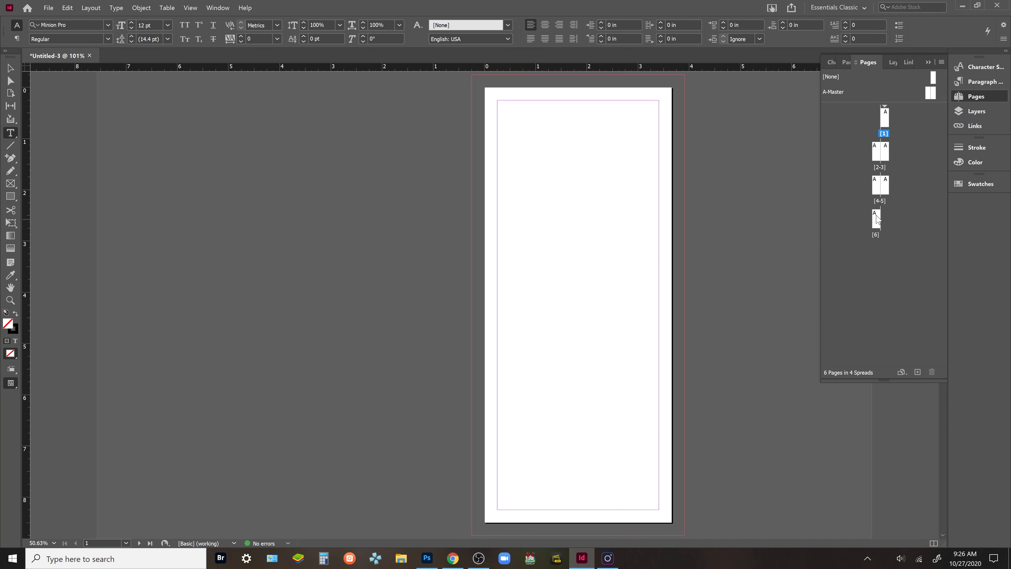
- Move page 6 beside page 5 and join pages 1 to 3, forming two three-page spreads
{"action": "left_click", "coordinate": [875, 221]}
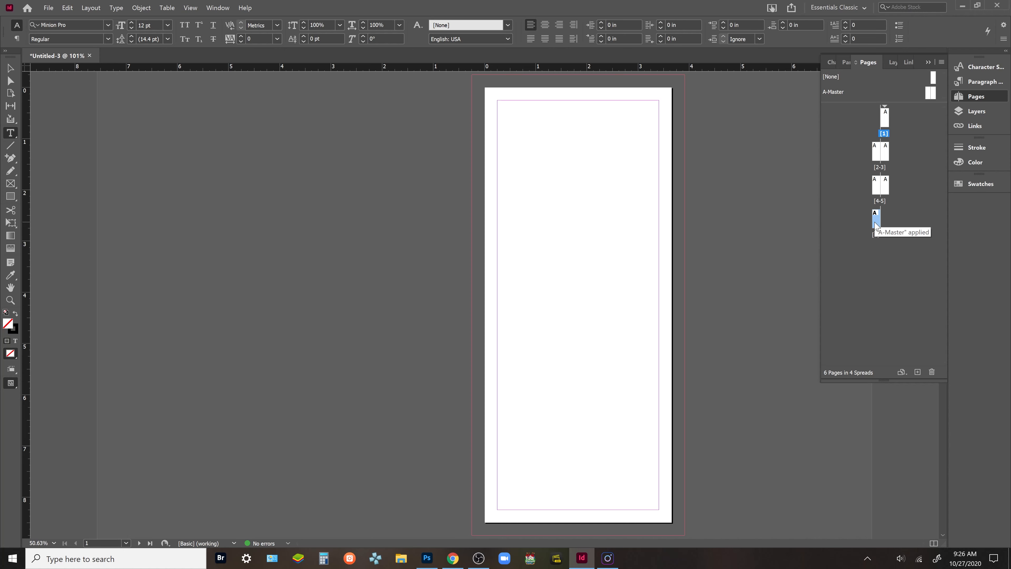
{"action": "left_click_drag", "start_coordinate": [875, 224], "coordinate": [888, 192]}
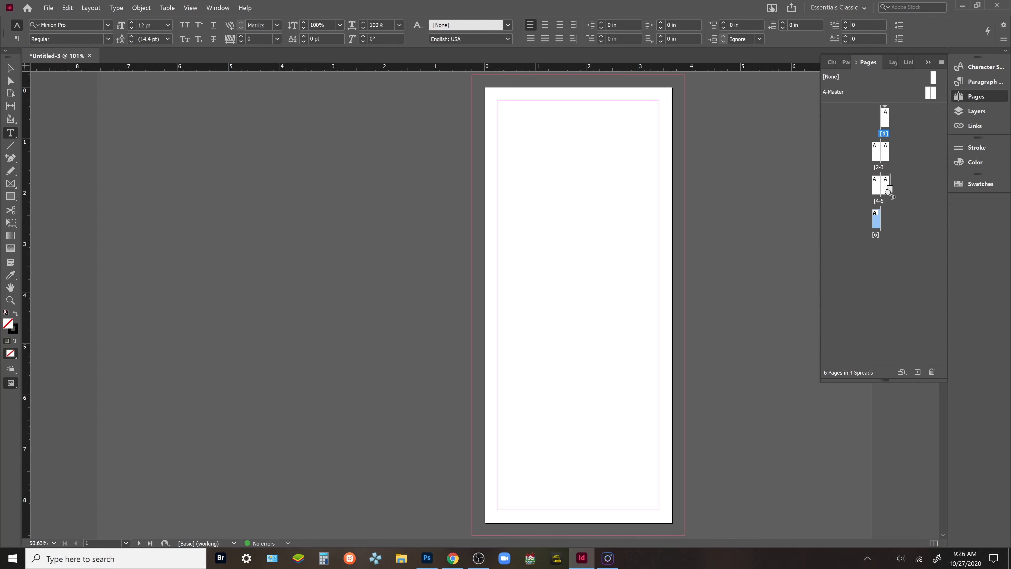
{"action": "left_click_drag", "start_coordinate": [888, 190], "coordinate": [888, 191]}
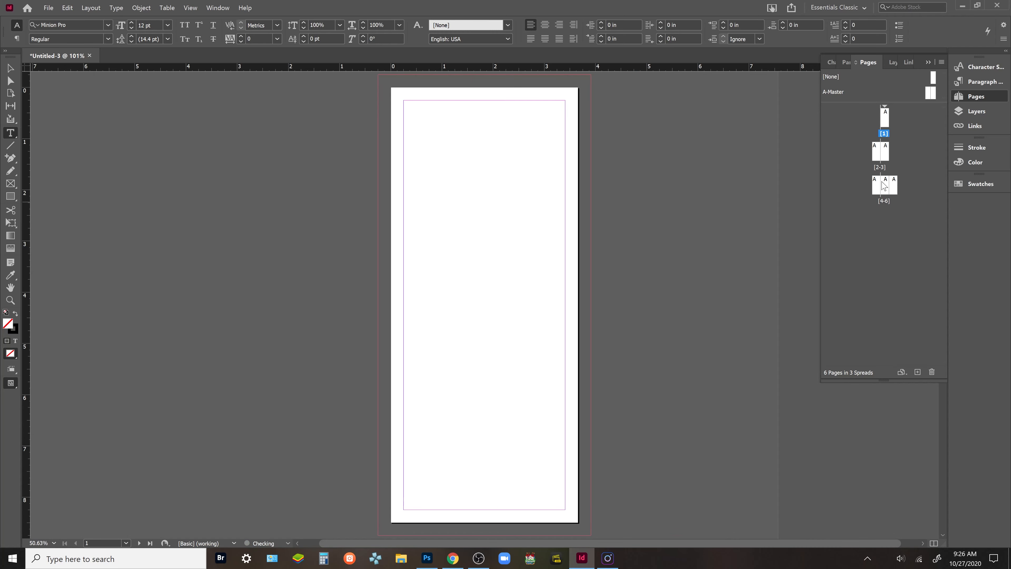
{"action": "left_click_drag", "start_coordinate": [887, 121], "coordinate": [892, 153]}
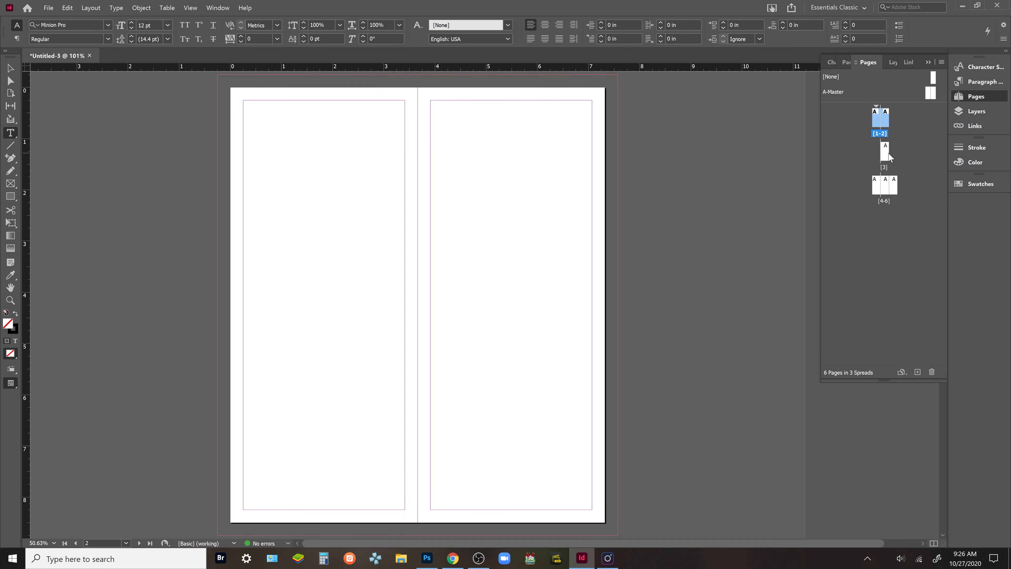
{"action": "left_click_drag", "start_coordinate": [890, 153], "coordinate": [889, 131]}
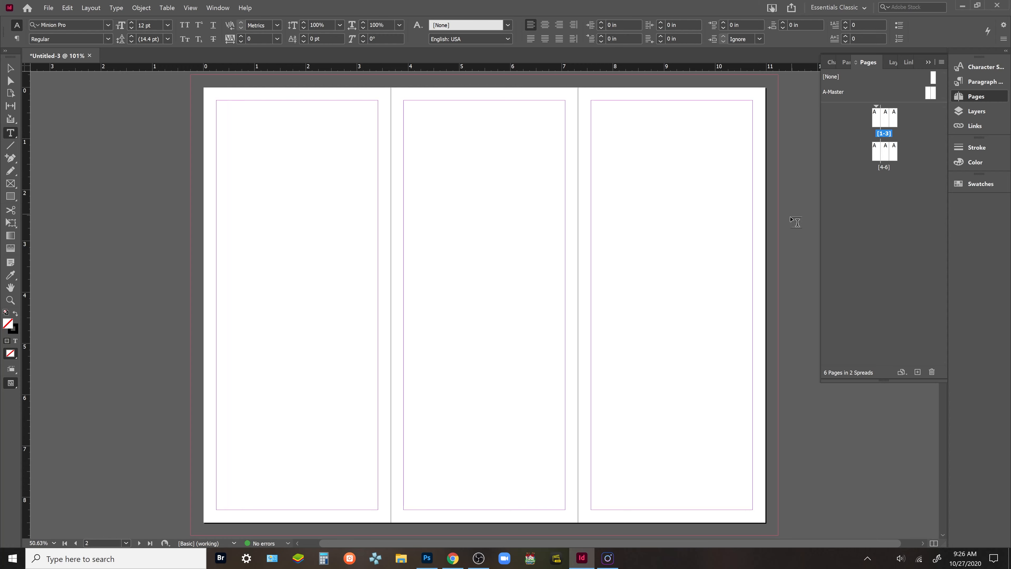
- Add a text frame about 2.6 in by 1.28 in reading "FRONT" to the right-hand page of the first spread
{"action": "scroll", "coordinate": [676, 346], "scroll_direction": "down", "scroll_amount": 5}
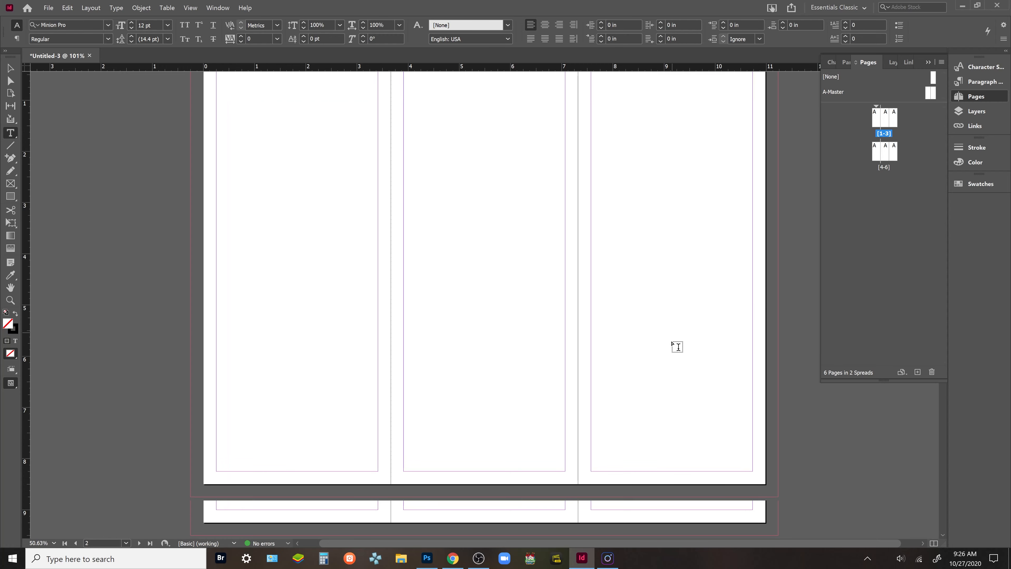
{"action": "scroll", "coordinate": [676, 357], "scroll_direction": "down", "scroll_amount": 3}
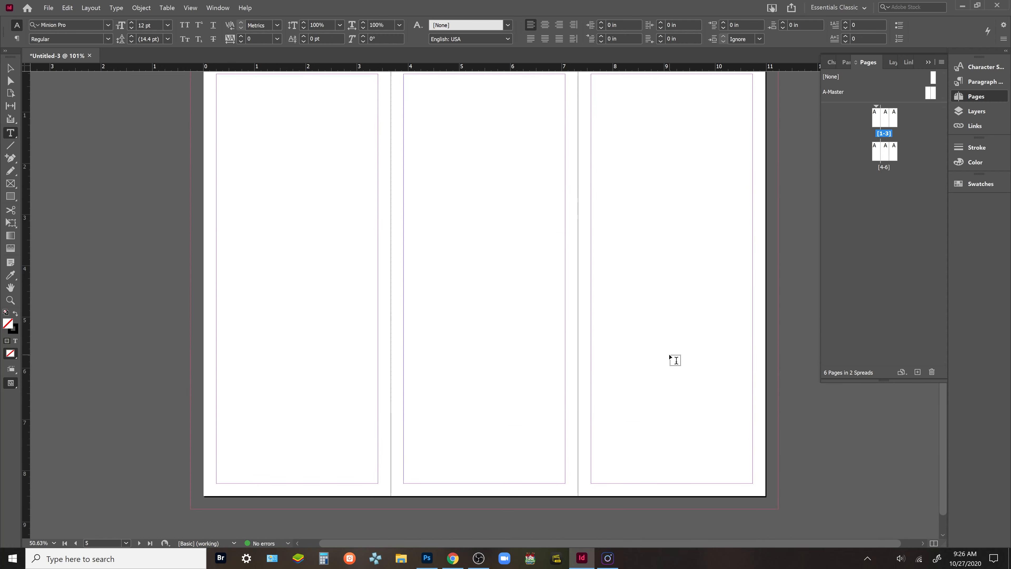
{"action": "scroll", "coordinate": [676, 360], "scroll_direction": "up", "scroll_amount": 8}
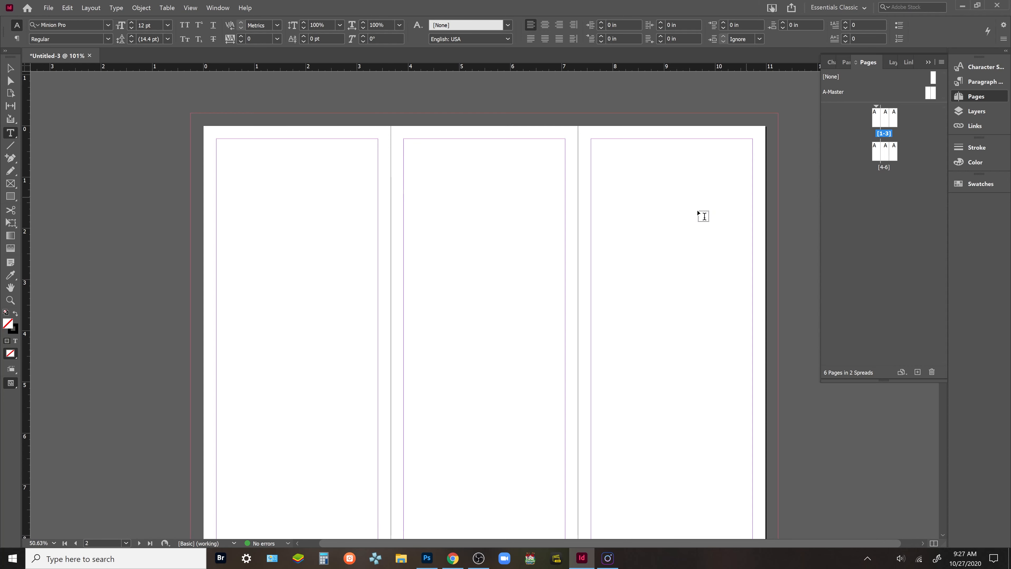
{"action": "scroll", "coordinate": [529, 199], "scroll_direction": "down", "scroll_amount": 2}
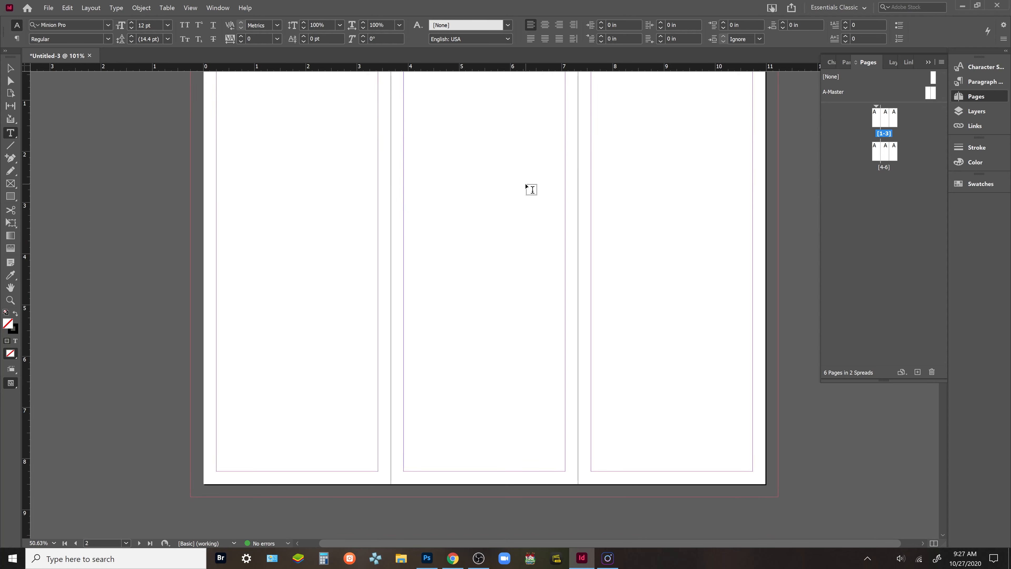
{"action": "scroll", "coordinate": [529, 156], "scroll_direction": "up", "scroll_amount": 1}
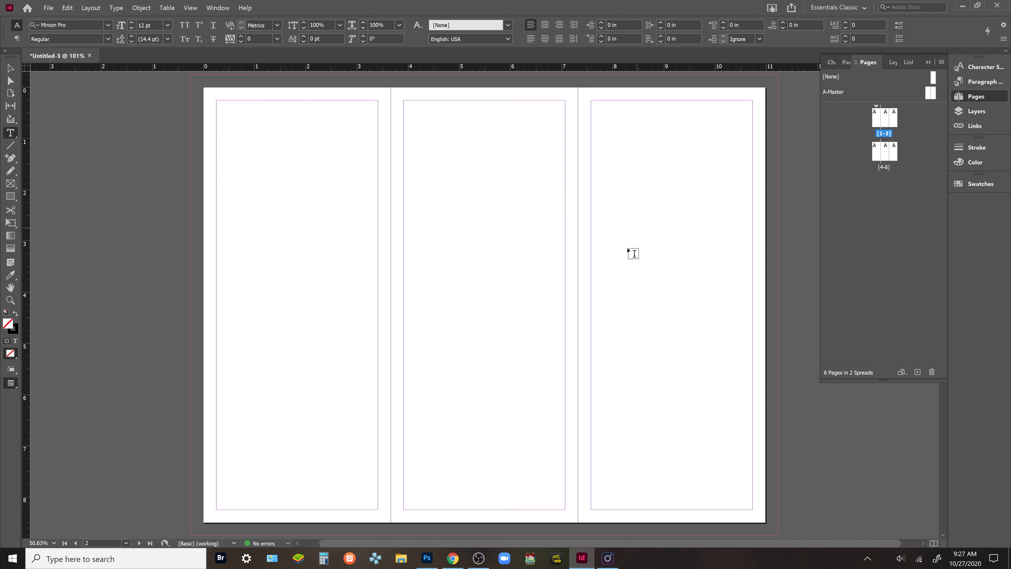
{"action": "left_click_drag", "start_coordinate": [741, 306], "coordinate": [609, 250]}
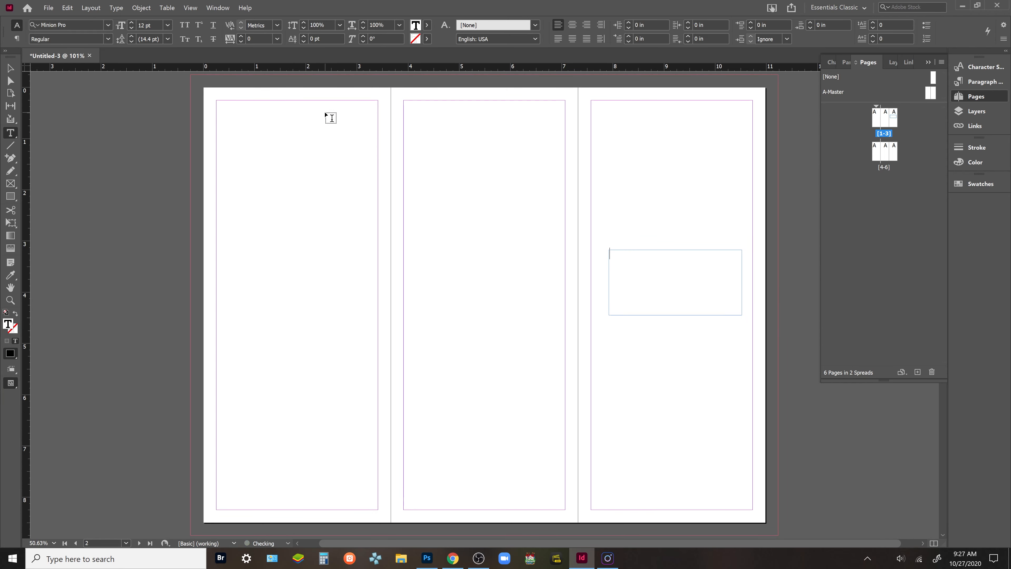
{"action": "type", "text": "FRONT"}
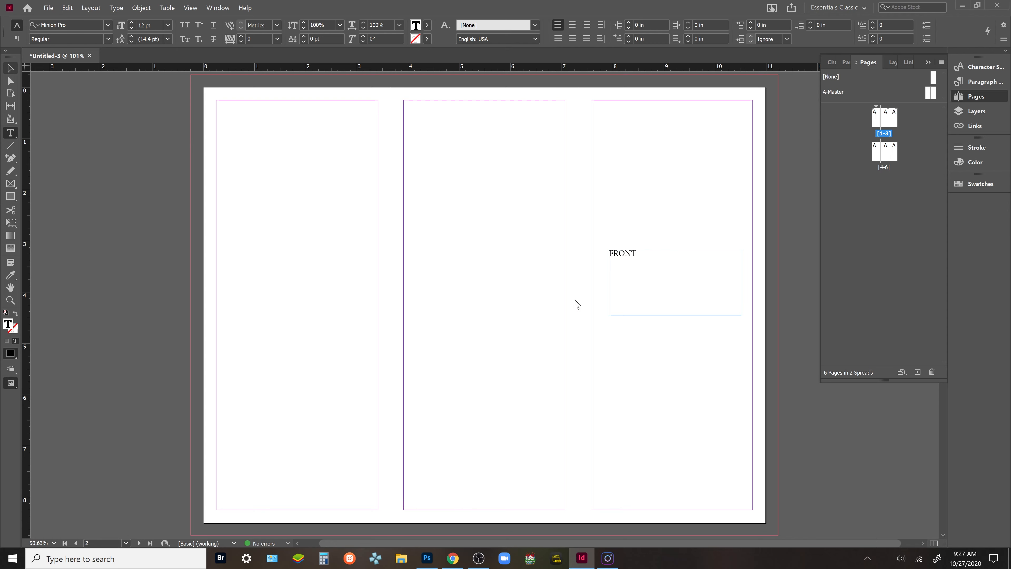
{"action": "key", "text": "Escape"}
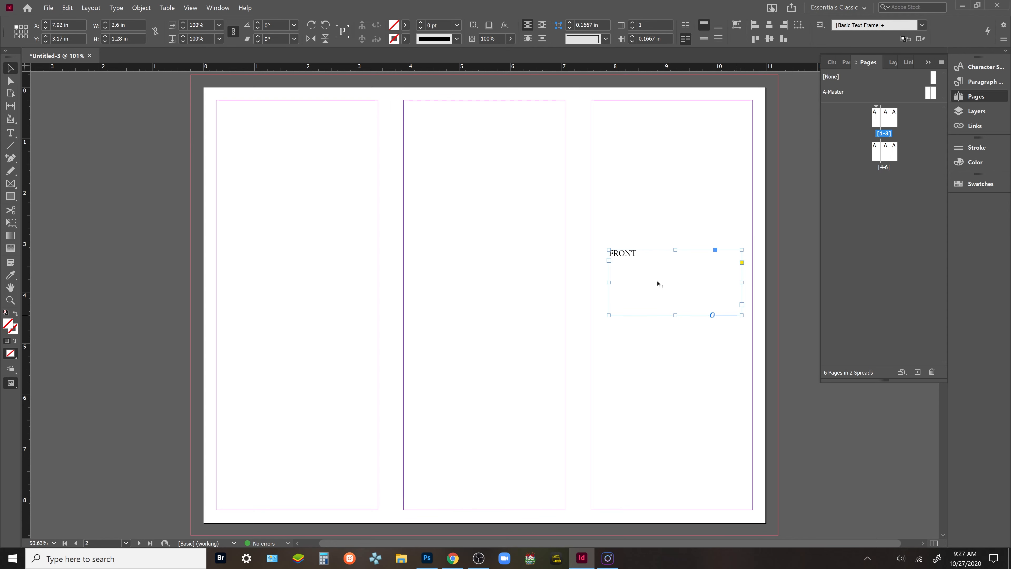
- Duplicate the FRONT text frame onto the middle page of the first spread and change the copy's text to "BACK"
{"action": "left_click_drag", "start_coordinate": [565, 259], "coordinate": [474, 261]}
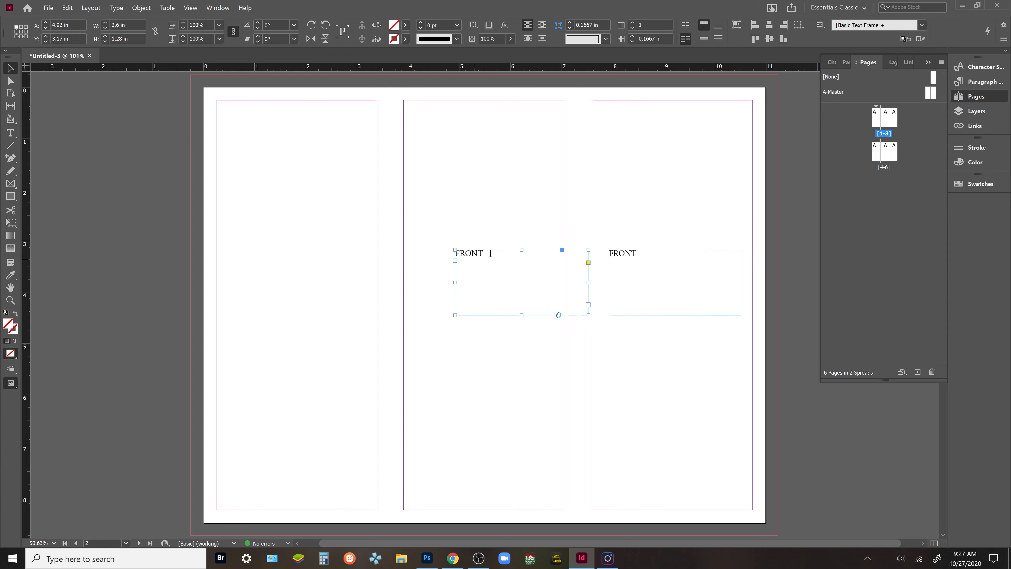
{"action": "double_click", "coordinate": [491, 253]}
{"action": "key", "text": "Right"}
{"action": "type", "text": "BAC"}
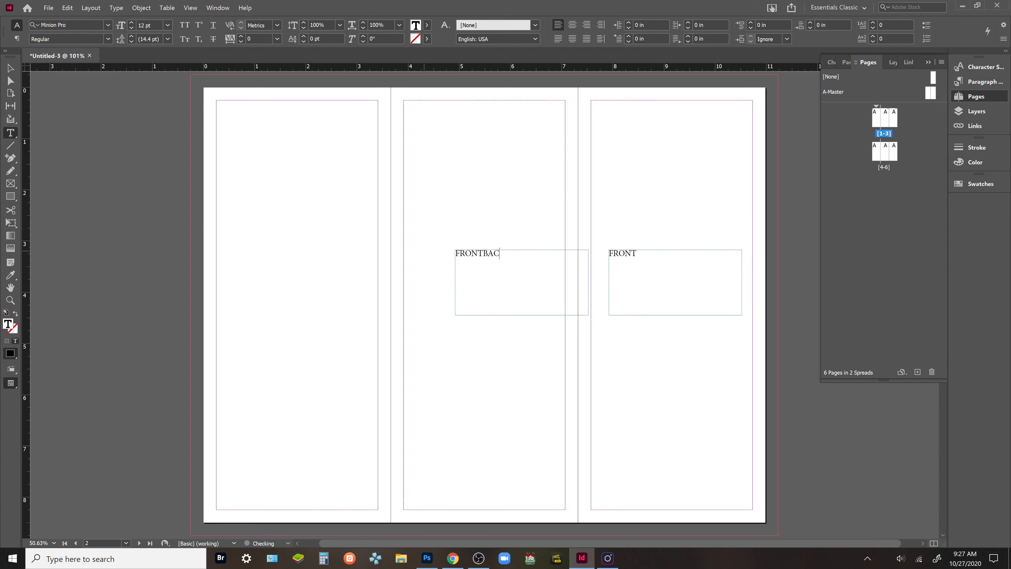
{"action": "type", "text": "K"}
{"action": "key", "text": "ctrl+a"}
{"action": "type", "text": "BACK"}
- Duplicate the BACK text frame onto the left-hand page and change the copy's text to "INSIDE FLAP"
{"action": "left_click", "coordinate": [11, 69]}
{"action": "left_click", "coordinate": [472, 258]}
{"action": "left_click_drag", "start_coordinate": [473, 258], "coordinate": [269, 264]}
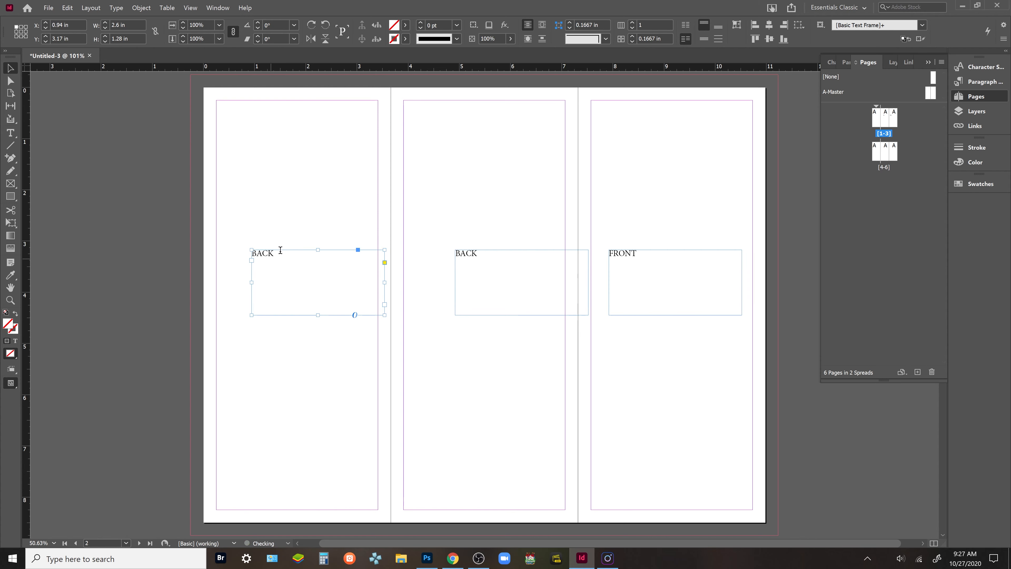
{"action": "key", "text": "t"}
{"action": "left_click_drag", "start_coordinate": [252, 254], "coordinate": [277, 262]}
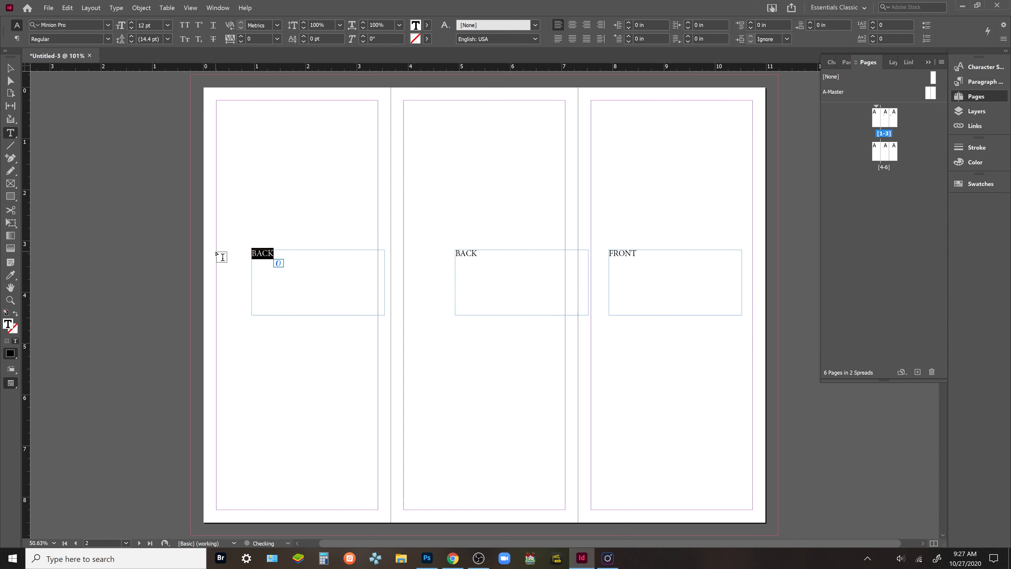
{"action": "type", "text": "INSIDE FLAP"}
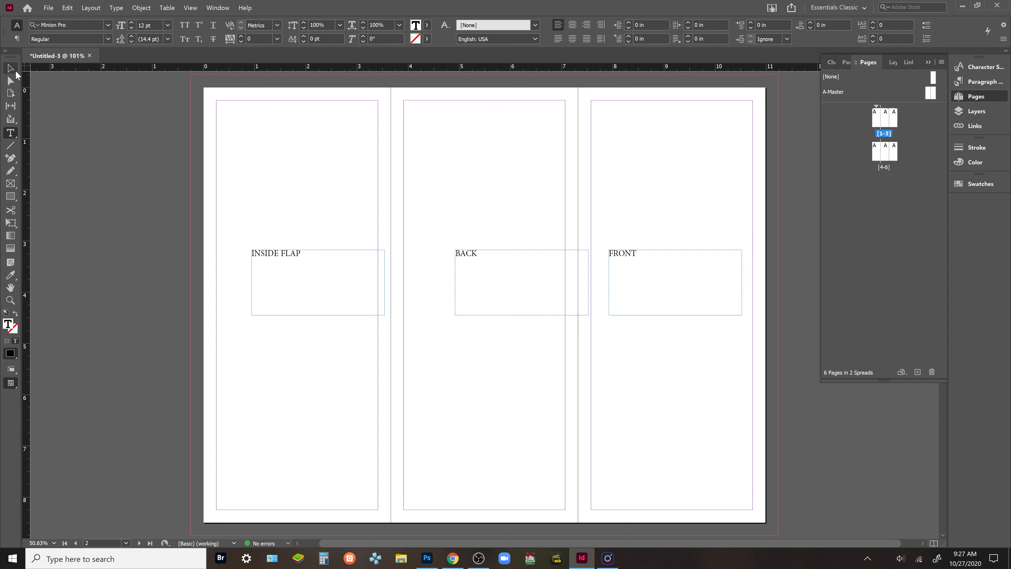
{"action": "key", "text": "Escape"}
{"action": "left_click", "coordinate": [369, 145]}
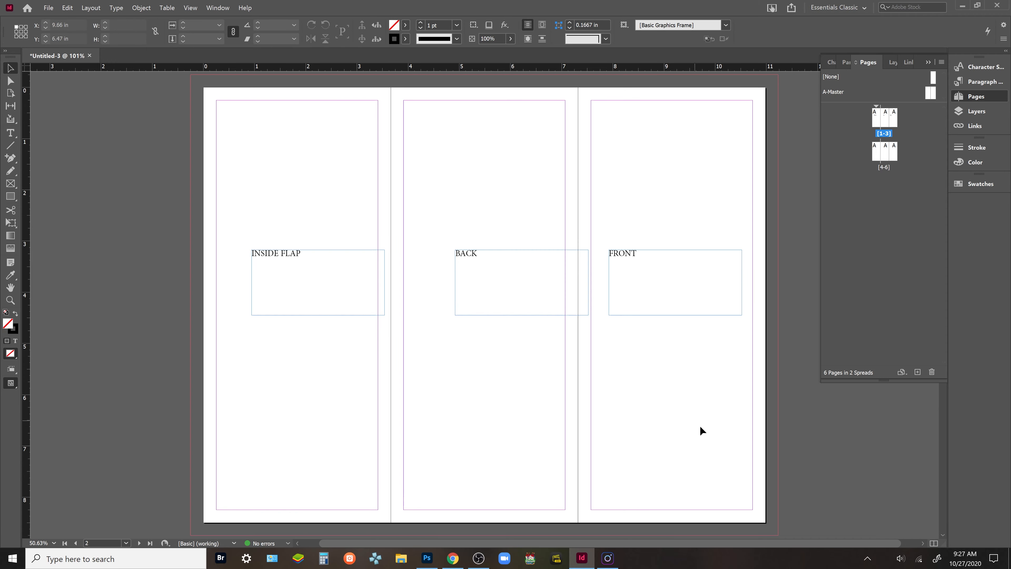
- Review both three-page spreads and view the labelled first spread in Preview mode without guides or frame edges
{"action": "scroll", "coordinate": [701, 427], "scroll_direction": "down", "scroll_amount": 10}
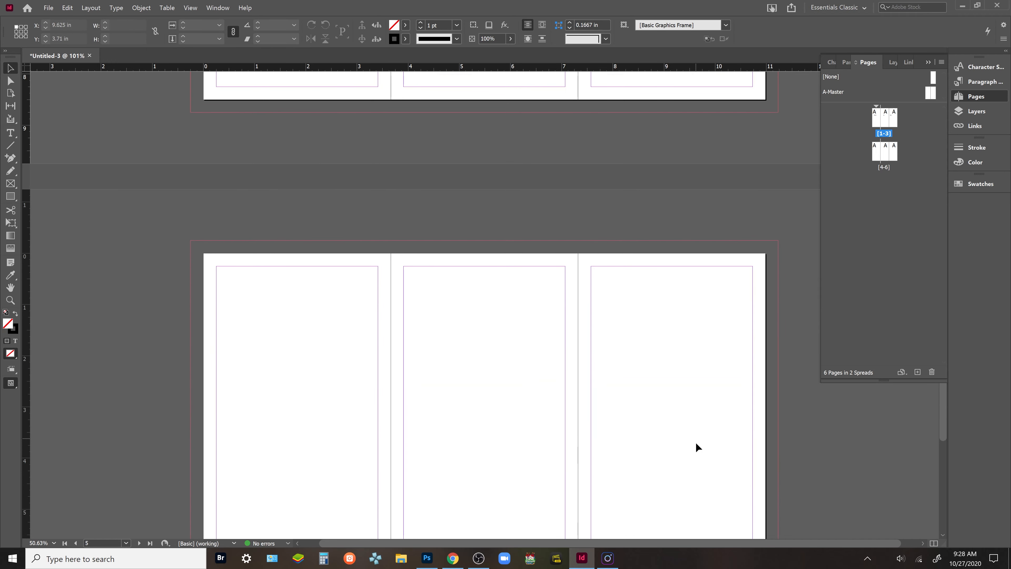
{"action": "scroll", "coordinate": [695, 443], "scroll_direction": "down", "scroll_amount": 3}
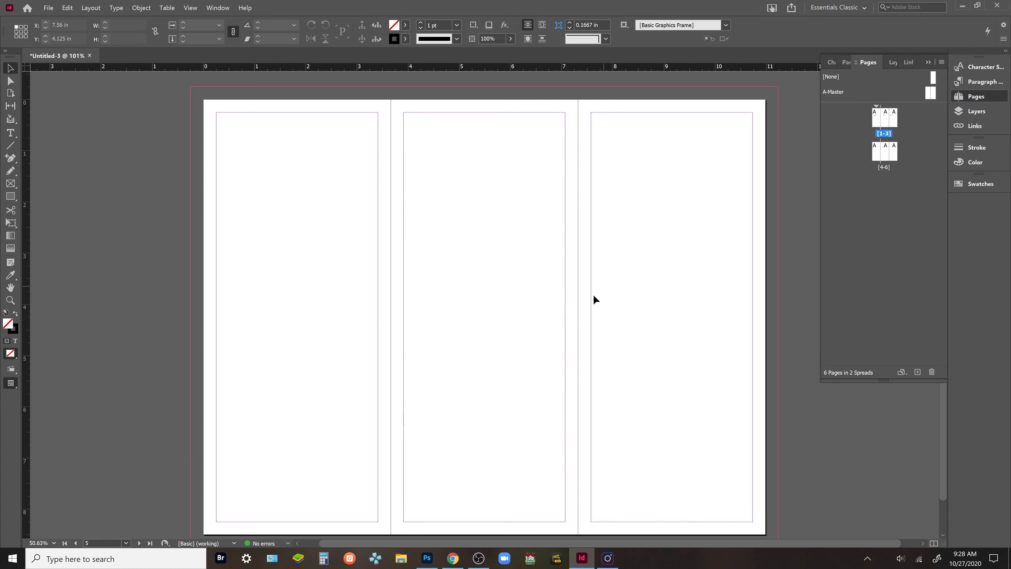
{"action": "scroll", "coordinate": [596, 299], "scroll_direction": "down", "scroll_amount": 10}
{"action": "scroll", "coordinate": [600, 407], "scroll_direction": "up", "scroll_amount": 3}
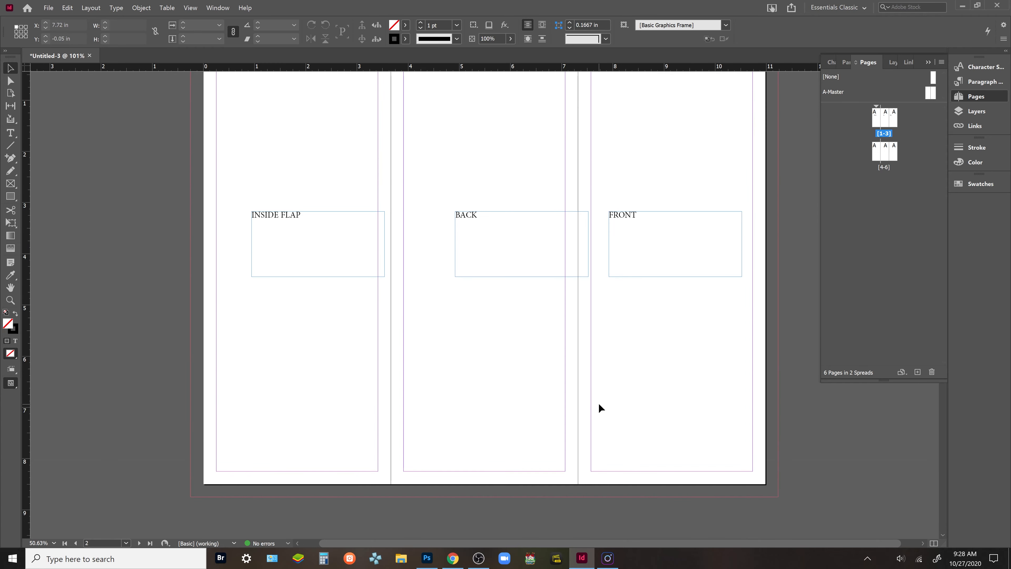
{"action": "scroll", "coordinate": [600, 407], "scroll_direction": "up", "scroll_amount": 1}
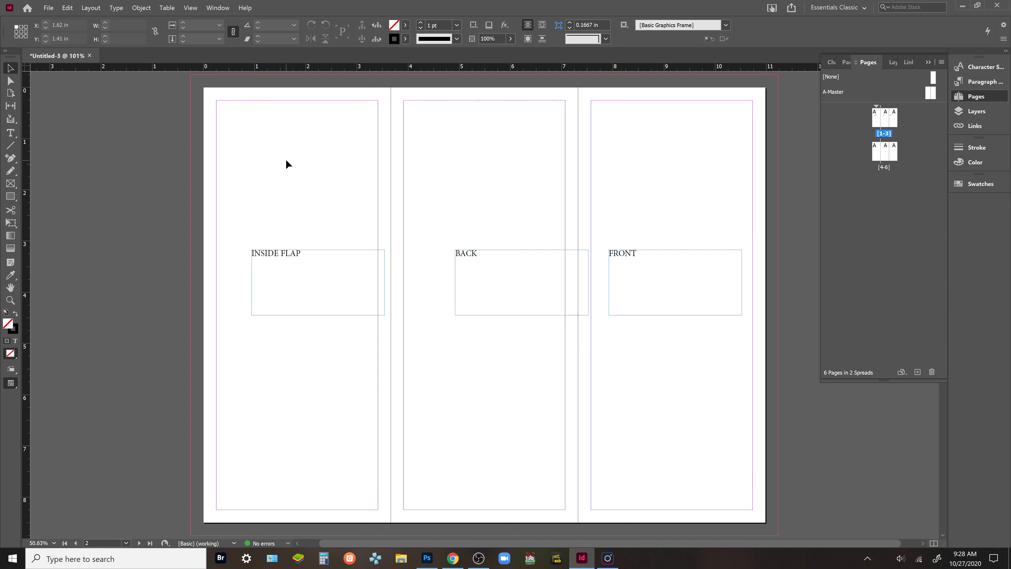
{"action": "key", "text": "w"}
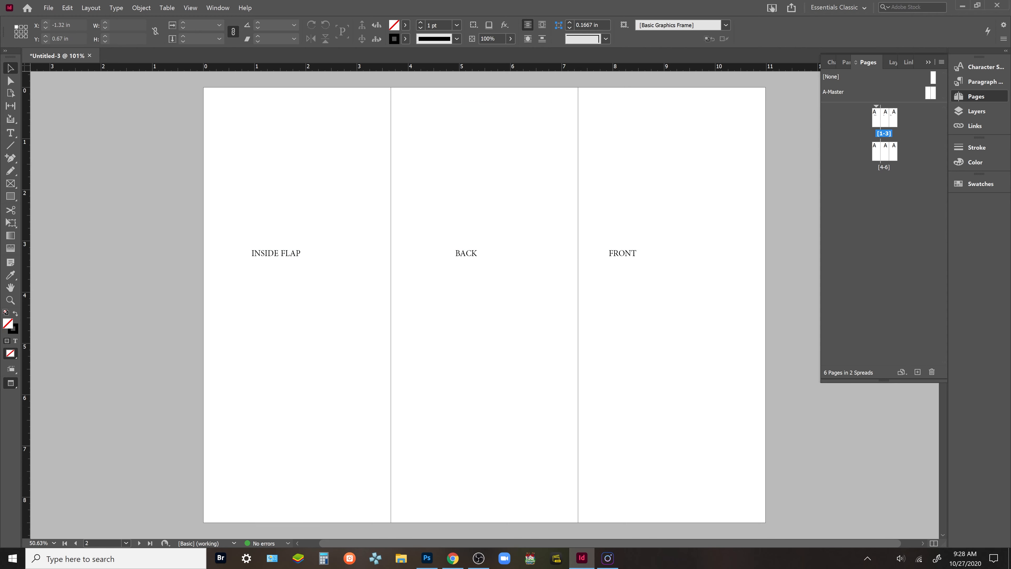